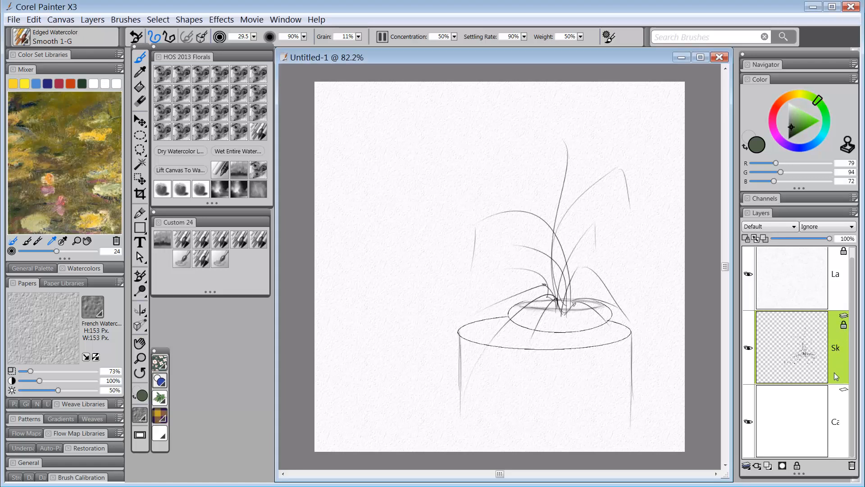
- On the canvas layer, make a diagonal test stroke using the HOS 2013 Florals brush Old Brush Pale Edge, and undo the stroke
click(840, 411)
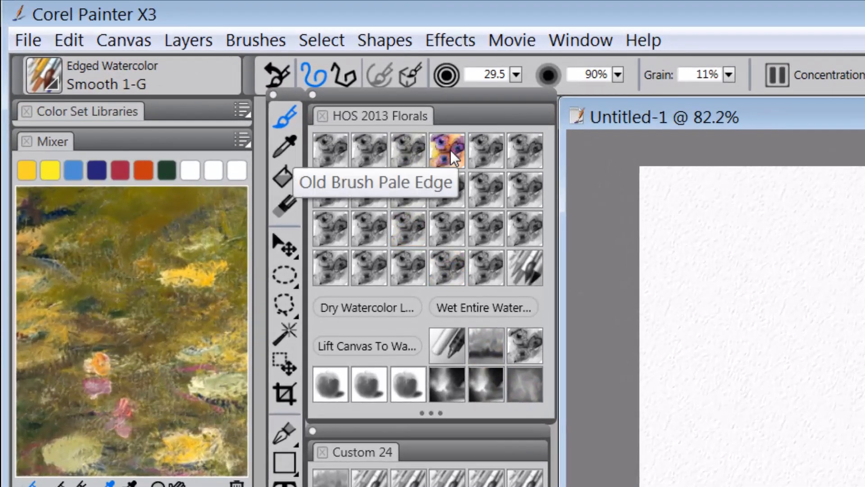
click(409, 137)
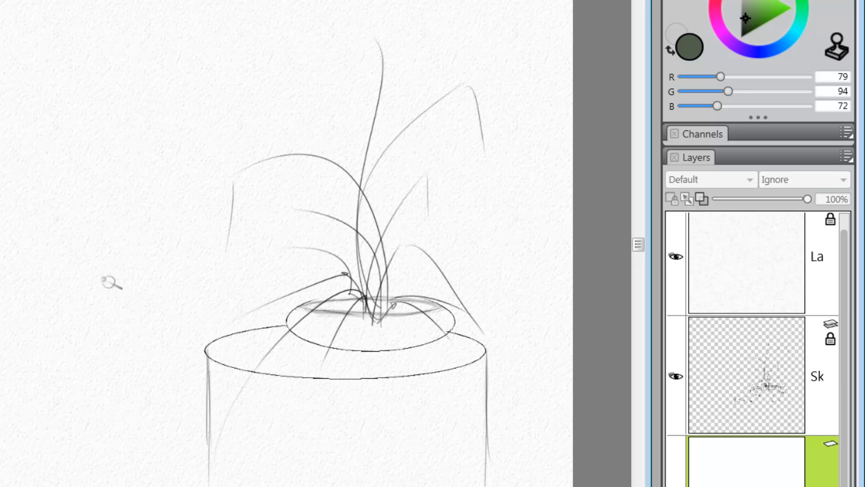
drag(113, 275, 183, 192)
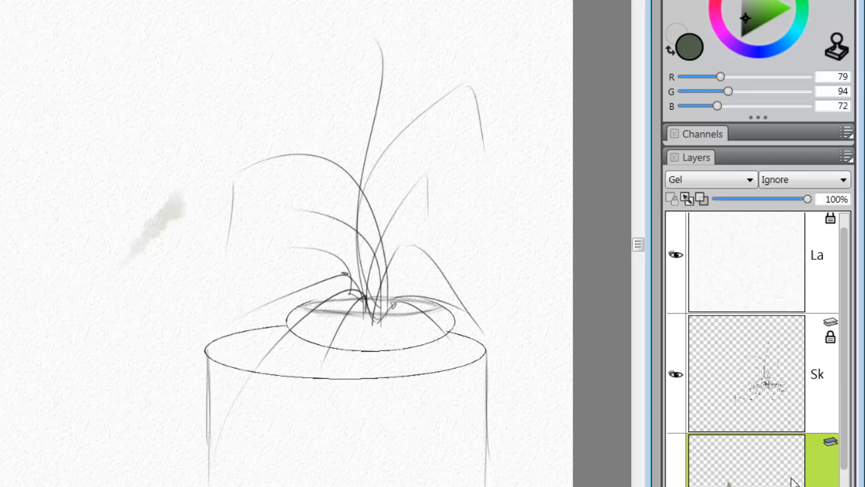
drag(845, 404, 845, 458)
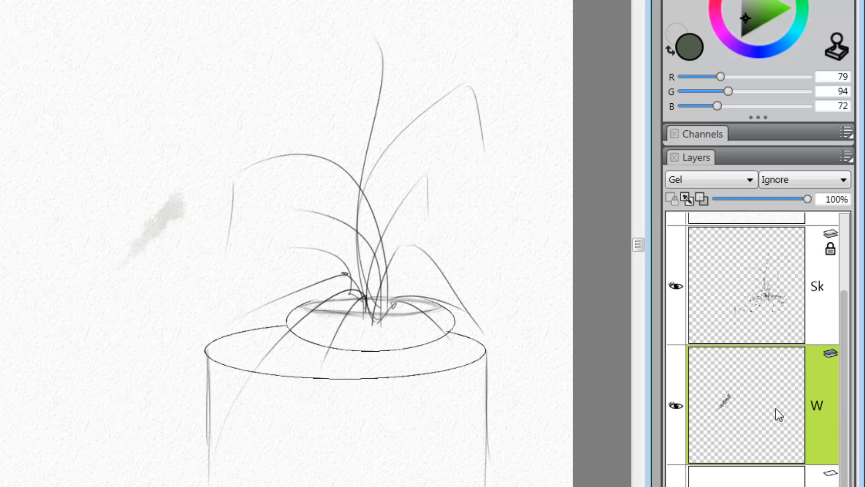
key(ctrl+z)
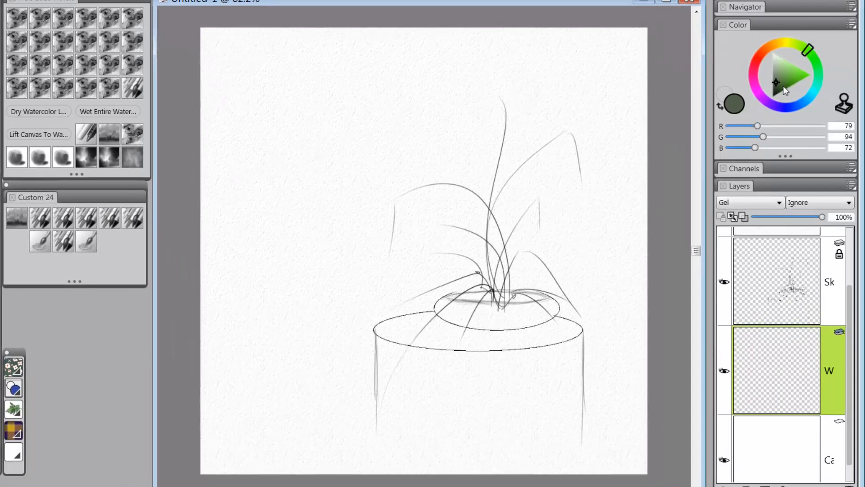
- Test the brush on the watercolor layer, painting washes in dark green (27, 57, 13) and pale green (167, 208, 148)
drag(783, 87, 781, 93)
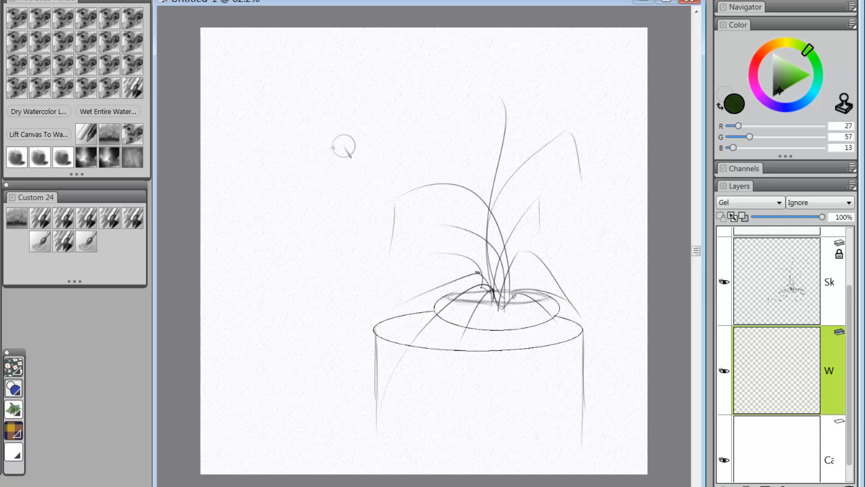
mouse_move(268, 269)
mouse_down()
mouse_move(405, 77)
mouse_move(288, 216)
mouse_move(396, 117)
mouse_move(342, 225)
mouse_move(389, 190)
mouse_move(307, 289)
mouse_move(369, 207)
mouse_move(276, 204)
mouse_move(366, 139)
mouse_move(536, 97)
mouse_move(452, 153)
mouse_move(360, 288)
mouse_up()
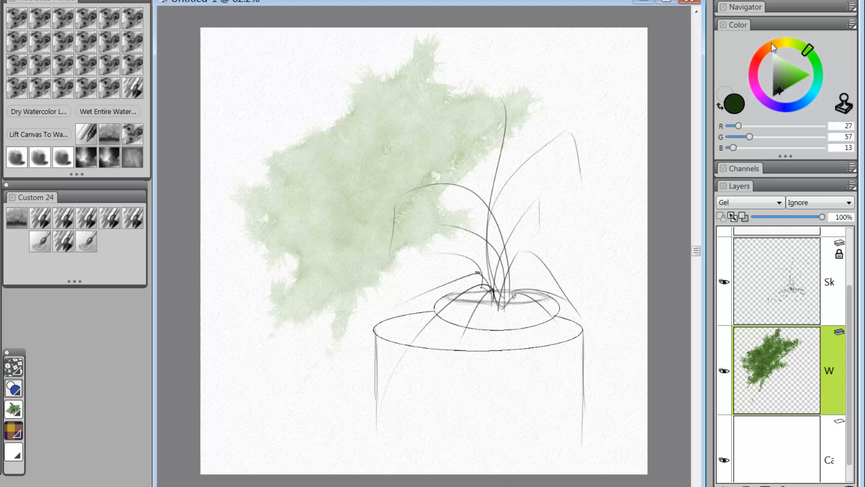
drag(779, 61, 783, 69)
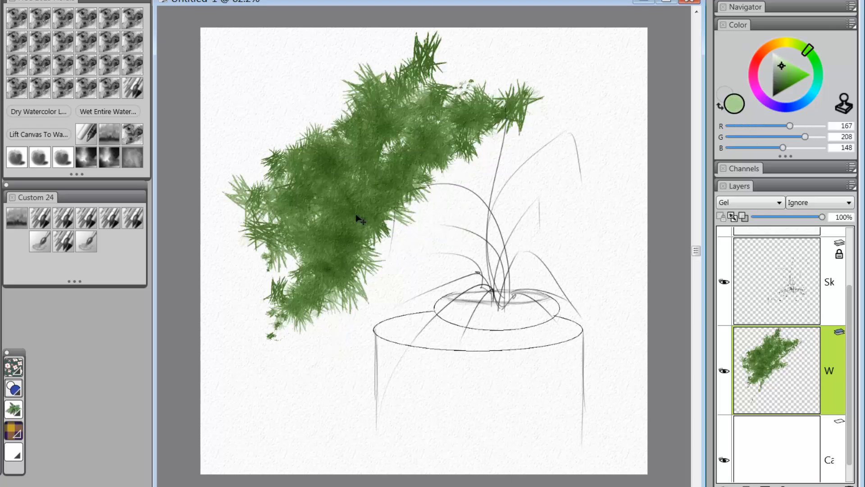
mouse_move(290, 207)
mouse_down()
mouse_move(464, 74)
mouse_move(324, 211)
mouse_move(370, 185)
mouse_move(304, 333)
mouse_up()
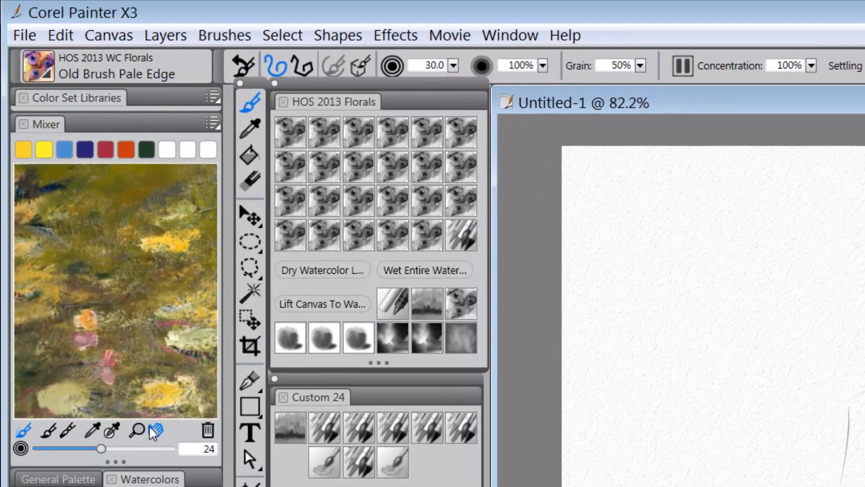
- Sample a muted mauve (185, 158, 165) from the lower part of the Mixer image and pause watercolor diffusion
click(155, 430)
drag(166, 346, 135, 270)
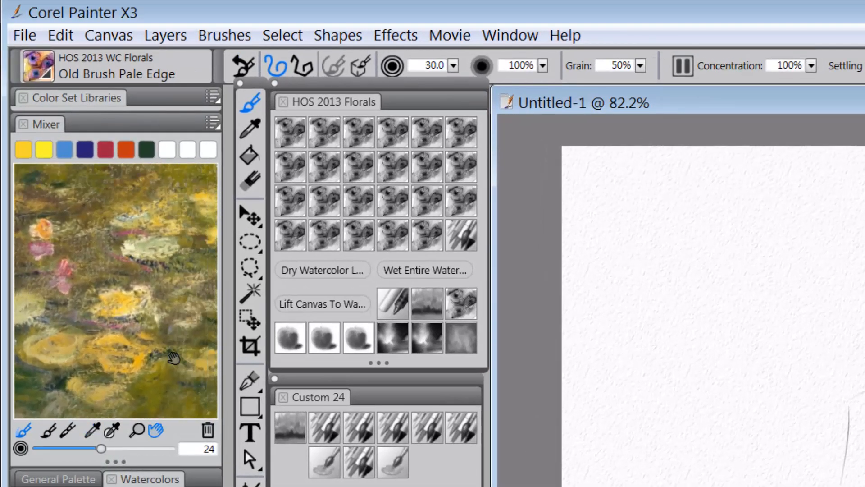
drag(173, 357, 142, 355)
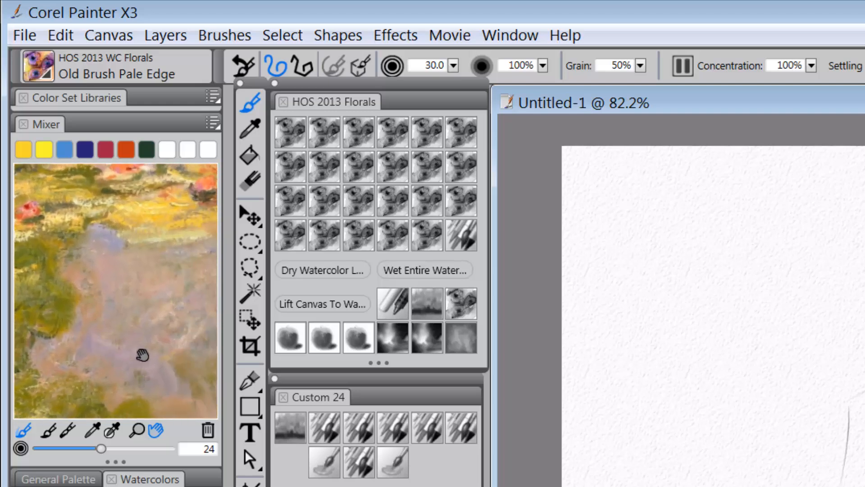
click(92, 429)
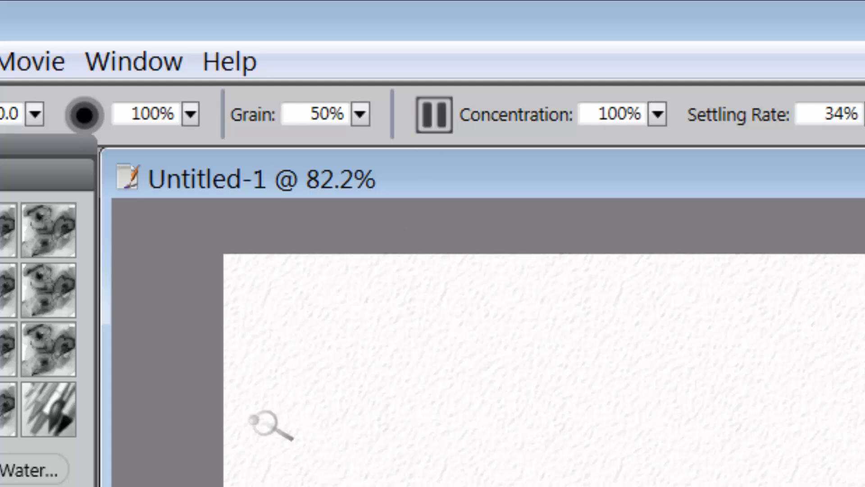
click(435, 121)
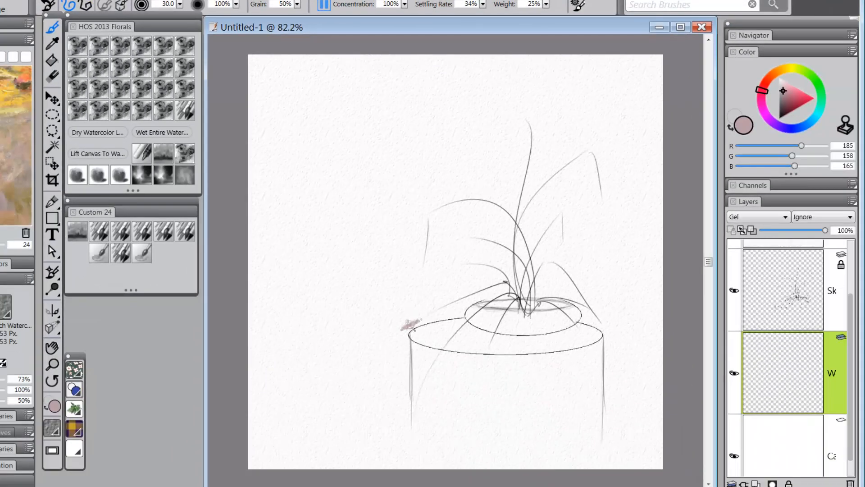
- Paint a mauve border around the outside of the pot, following its left side, shoulder, rim and right side
mouse_move(405, 324)
mouse_down()
mouse_move(459, 313)
mouse_move(412, 333)
mouse_up()
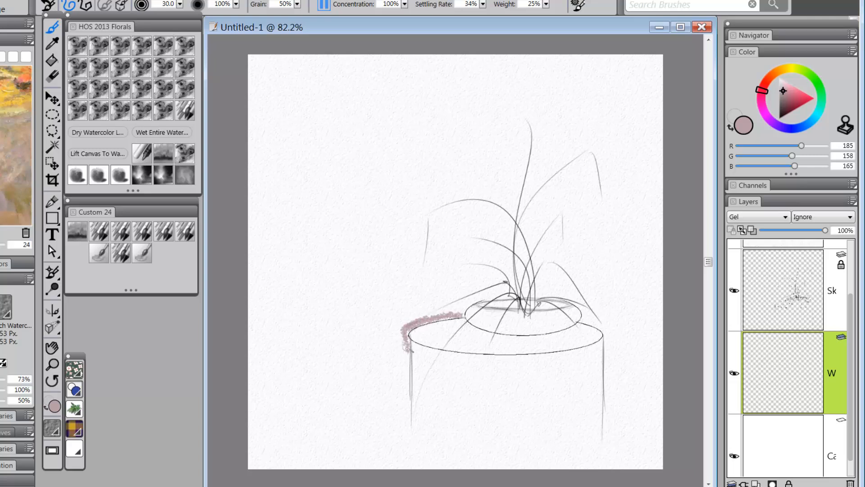
mouse_move(407, 345)
mouse_down()
mouse_move(407, 416)
mouse_move(411, 372)
mouse_up()
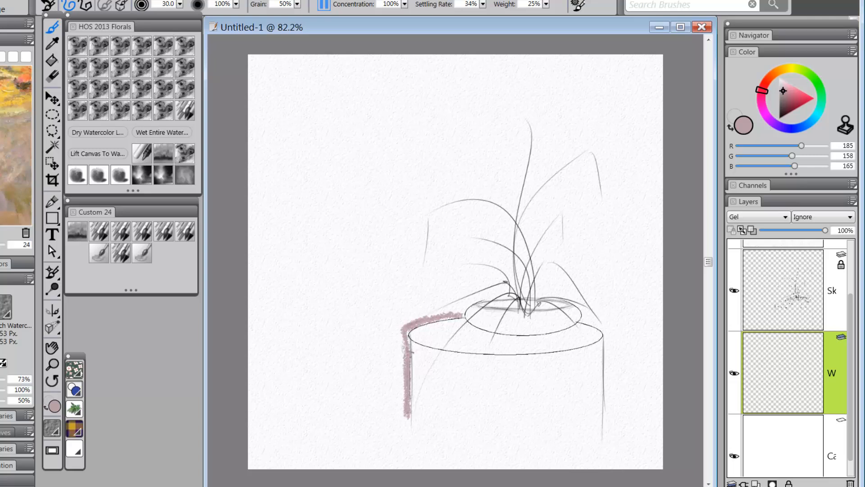
mouse_move(400, 342)
mouse_down()
mouse_move(400, 367)
mouse_move(399, 322)
mouse_move(403, 414)
mouse_up()
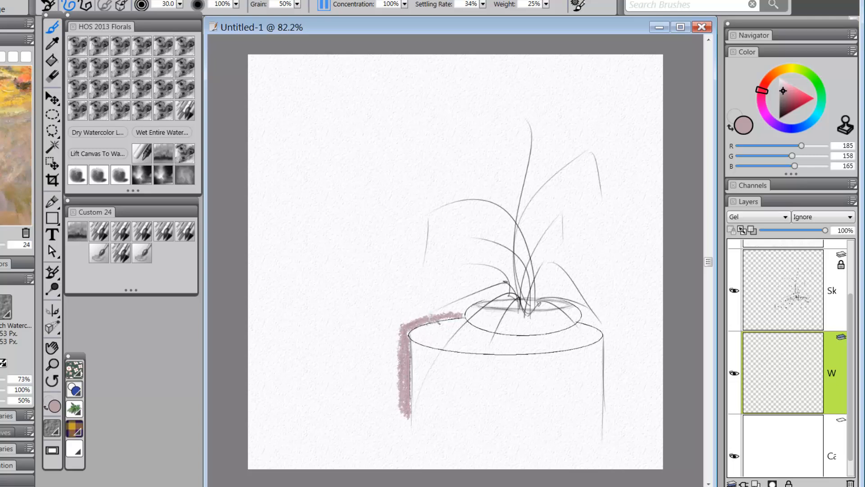
mouse_move(464, 313)
mouse_down()
mouse_move(479, 296)
mouse_move(463, 302)
mouse_move(468, 310)
mouse_move(448, 306)
mouse_move(477, 291)
mouse_move(494, 302)
mouse_move(491, 294)
mouse_move(505, 296)
mouse_move(488, 290)
mouse_move(582, 304)
mouse_up()
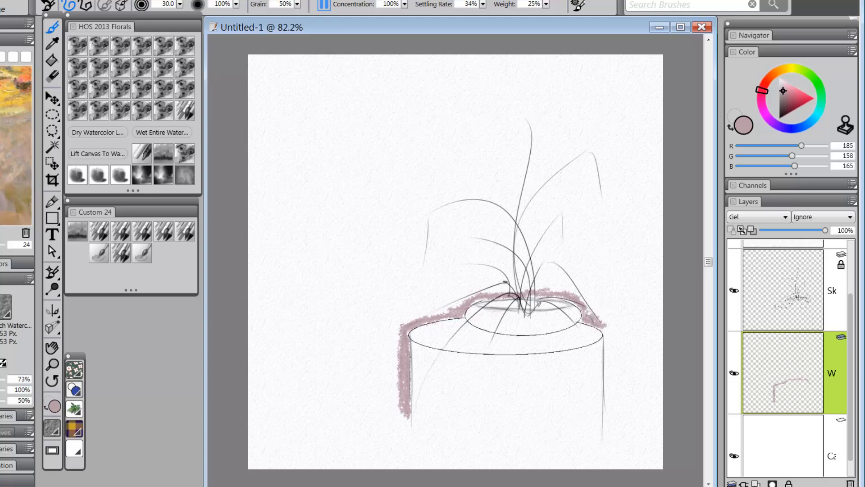
mouse_move(611, 333)
mouse_down()
mouse_move(608, 418)
mouse_move(613, 393)
mouse_up()
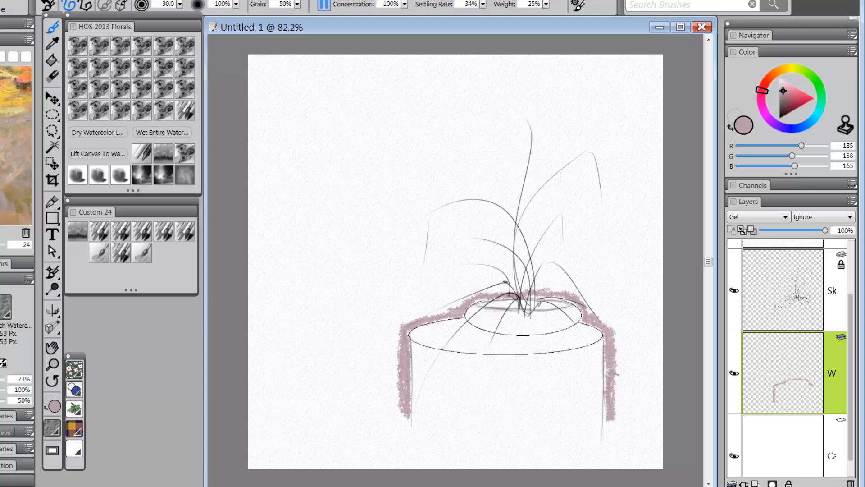
- Fill the background left of, above and right of the plant with loose mauve strokes, leaving the pot unpainted
mouse_move(432, 290)
mouse_down()
mouse_move(460, 298)
mouse_move(453, 309)
mouse_move(399, 322)
mouse_move(389, 356)
mouse_move(396, 406)
mouse_move(383, 329)
mouse_move(406, 270)
mouse_move(419, 257)
mouse_move(469, 266)
mouse_move(487, 279)
mouse_move(446, 181)
mouse_move(463, 182)
mouse_move(342, 315)
mouse_move(351, 392)
mouse_move(336, 451)
mouse_move(279, 316)
mouse_move(324, 275)
mouse_move(307, 370)
mouse_move(342, 226)
mouse_up()
mouse_move(382, 200)
mouse_down()
mouse_move(473, 246)
mouse_move(479, 148)
mouse_move(446, 135)
mouse_move(412, 91)
mouse_move(347, 151)
mouse_move(338, 180)
mouse_move(352, 67)
mouse_move(263, 127)
mouse_move(387, 93)
mouse_move(459, 135)
mouse_move(414, 158)
mouse_move(551, 146)
mouse_move(509, 128)
mouse_move(572, 212)
mouse_move(586, 180)
mouse_move(559, 257)
mouse_move(619, 306)
mouse_move(622, 253)
mouse_move(603, 235)
mouse_move(585, 148)
mouse_move(631, 168)
mouse_move(635, 282)
mouse_move(615, 333)
mouse_up()
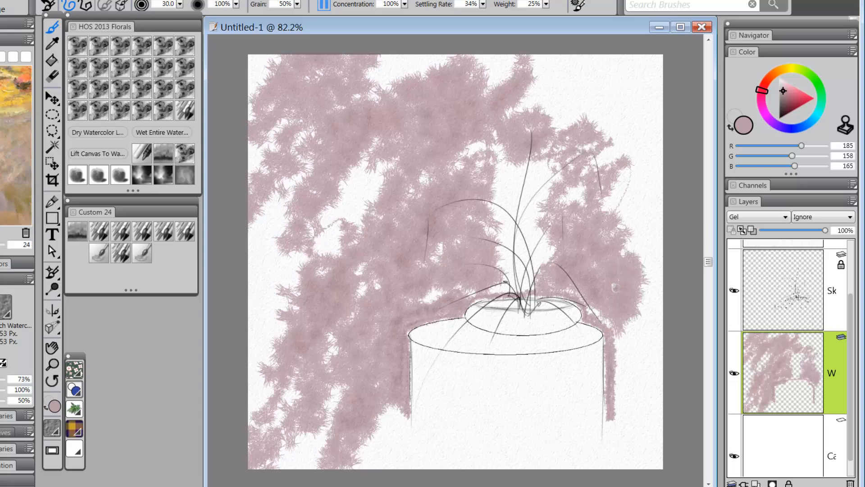
mouse_move(615, 287)
mouse_down()
mouse_move(618, 324)
mouse_move(639, 351)
mouse_move(644, 392)
mouse_move(632, 341)
mouse_move(611, 464)
mouse_move(640, 392)
mouse_move(644, 464)
mouse_up()
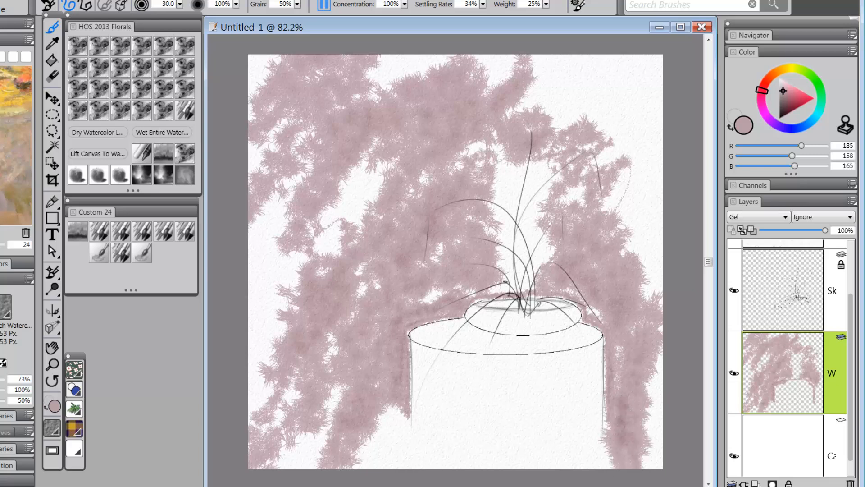
mouse_move(383, 198)
mouse_down()
mouse_move(340, 259)
mouse_move(324, 246)
mouse_move(306, 295)
mouse_up()
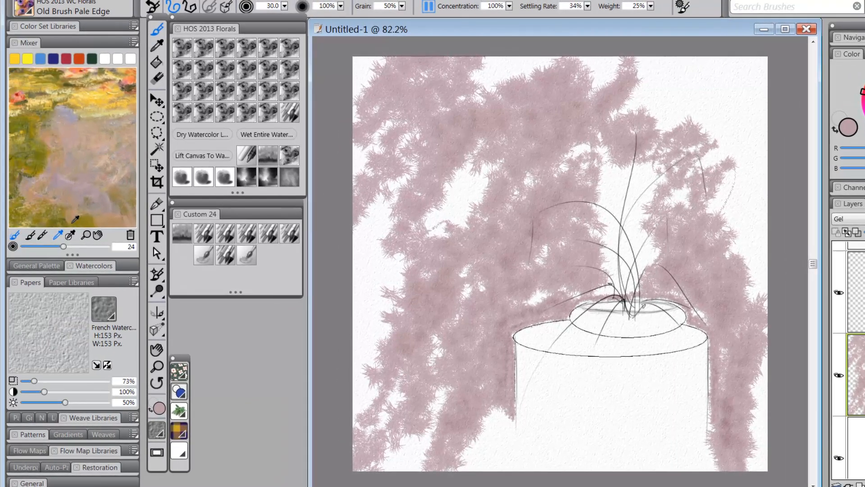
- Sample an ochre brown from the Mixer and brush it over the upper-left background, undoing the stroke beside the pot's shoulder
click(73, 221)
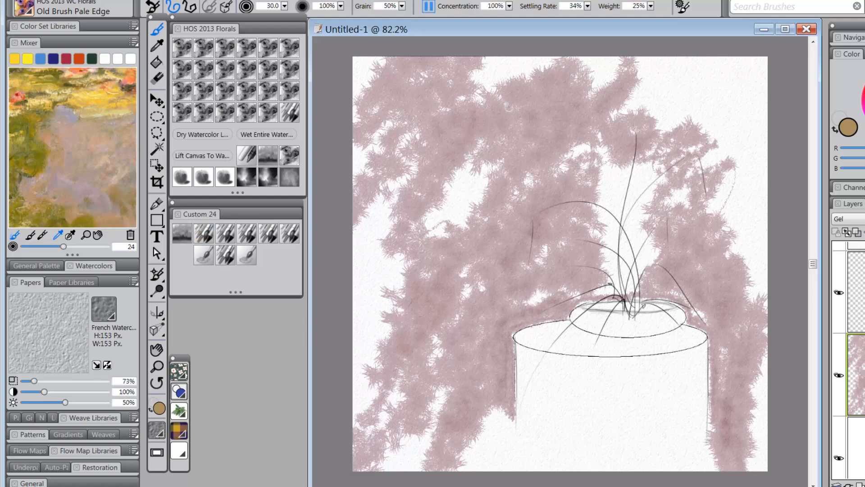
mouse_move(508, 107)
mouse_down()
mouse_move(524, 128)
mouse_move(544, 118)
mouse_move(540, 146)
mouse_move(519, 170)
mouse_move(542, 105)
mouse_move(536, 88)
mouse_move(443, 135)
mouse_move(406, 218)
mouse_move(451, 116)
mouse_move(442, 109)
mouse_move(413, 116)
mouse_up()
mouse_move(555, 143)
mouse_down()
mouse_move(538, 194)
mouse_move(491, 252)
mouse_move(450, 275)
mouse_up()
mouse_move(566, 255)
mouse_down()
mouse_move(541, 270)
mouse_move(573, 257)
mouse_up()
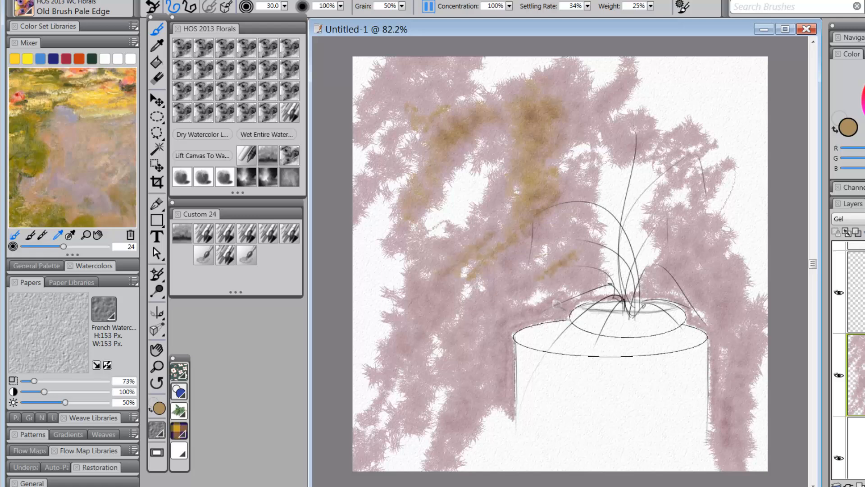
mouse_move(557, 303)
mouse_down()
mouse_move(546, 325)
mouse_move(529, 322)
mouse_up()
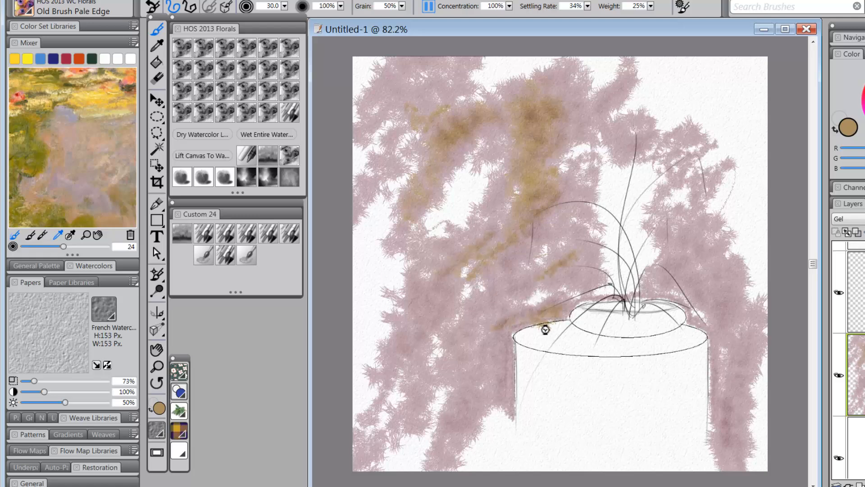
key(ctrl+z)
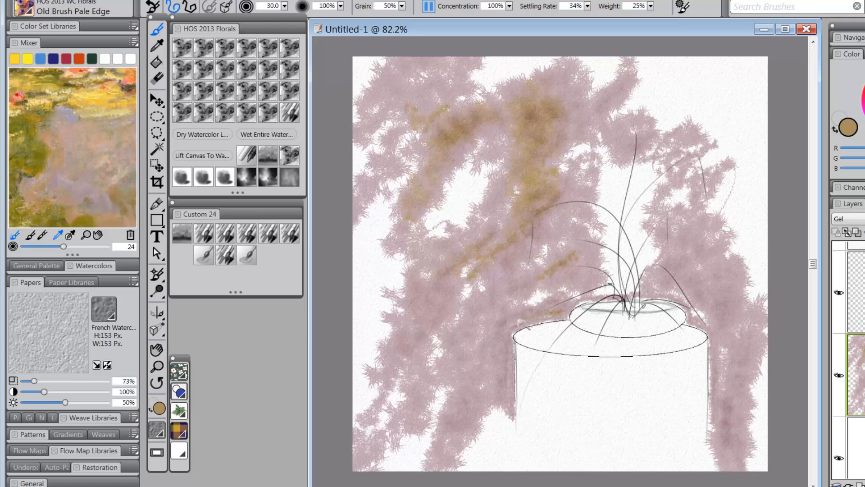
- Paint ochre across the background left of the pot, above the plant and right of the pot, undoing a misplaced stroke
mouse_move(520, 321)
mouse_down()
mouse_move(499, 321)
mouse_move(446, 368)
mouse_move(446, 341)
mouse_move(461, 319)
mouse_move(387, 360)
mouse_move(368, 351)
mouse_move(396, 304)
mouse_move(332, 332)
mouse_up()
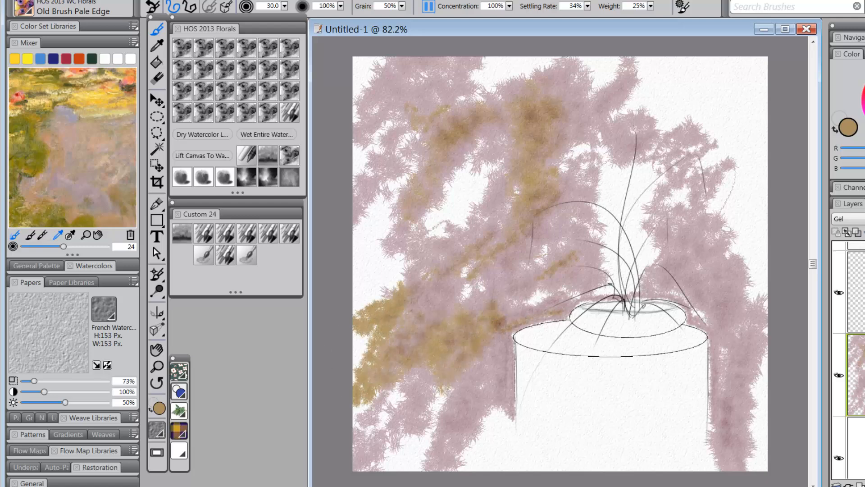
drag(568, 221, 606, 154)
drag(589, 121, 637, 86)
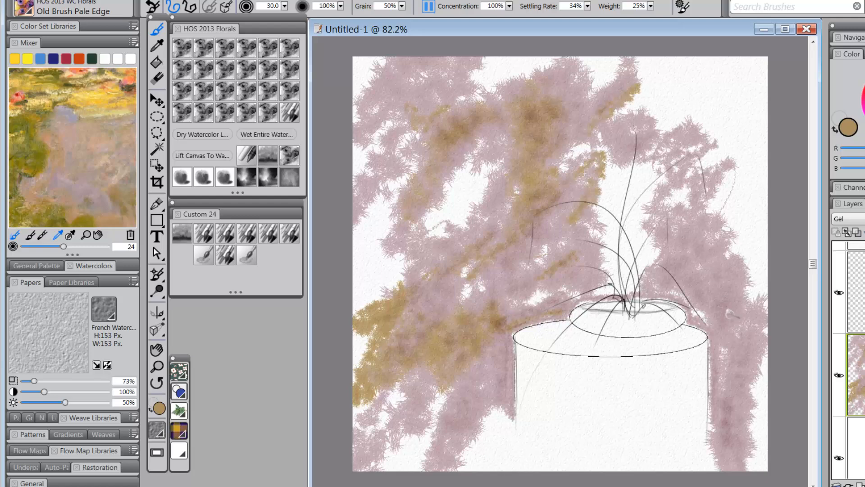
mouse_move(728, 312)
mouse_down()
mouse_move(709, 300)
mouse_move(696, 311)
mouse_move(719, 303)
mouse_move(710, 322)
mouse_move(720, 361)
mouse_move(724, 299)
mouse_move(712, 311)
mouse_move(676, 261)
mouse_up()
key(ctrl+z)
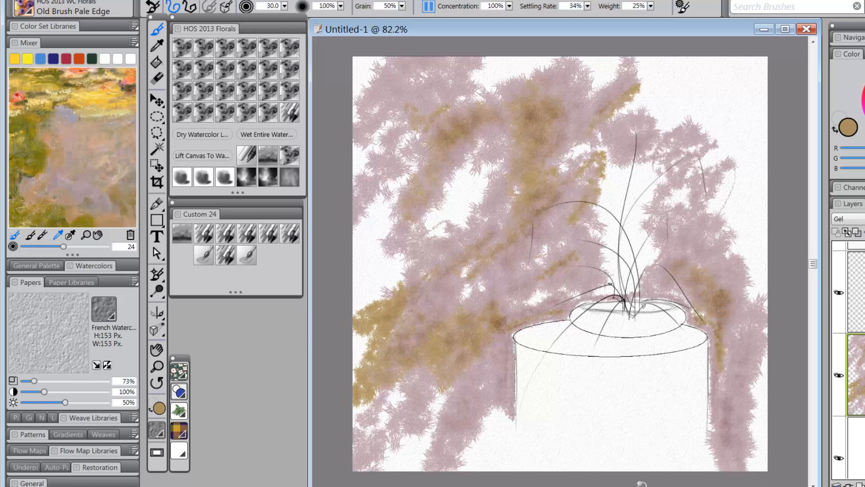
- Reposition the Mixer image to its yellow water area and sample a pale yellow as the painting color
click(98, 235)
mouse_move(101, 172)
mouse_down()
mouse_move(62, 186)
mouse_move(73, 189)
mouse_move(94, 173)
mouse_move(63, 211)
mouse_up()
drag(108, 194, 73, 194)
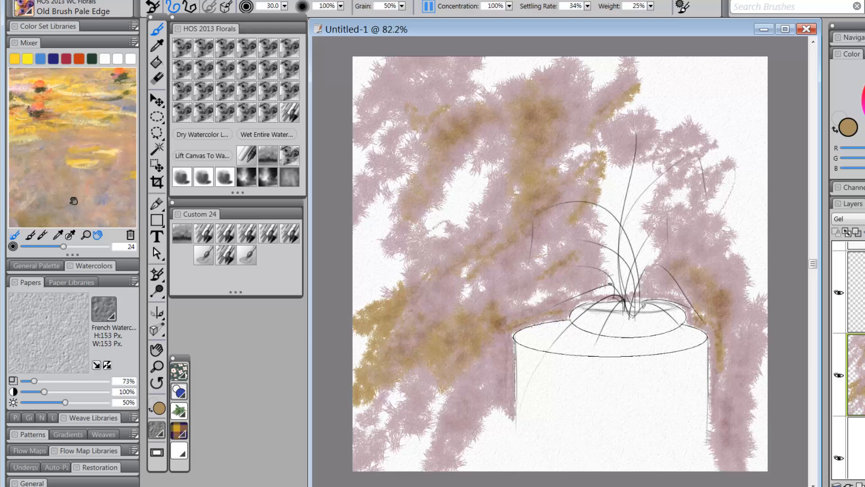
click(60, 236)
click(80, 167)
click(75, 189)
- Paint pale yellow through the background left of the plant, along the canvas's left edge and right of the pot
mouse_move(507, 176)
mouse_down()
mouse_move(513, 193)
mouse_move(491, 223)
mouse_up()
drag(553, 119, 514, 226)
drag(579, 184, 538, 260)
mouse_move(477, 271)
mouse_down()
mouse_move(463, 298)
mouse_move(451, 244)
mouse_move(506, 146)
mouse_move(511, 158)
mouse_move(475, 246)
mouse_up()
mouse_move(603, 167)
mouse_down()
mouse_move(578, 196)
mouse_move(603, 214)
mouse_move(586, 266)
mouse_up()
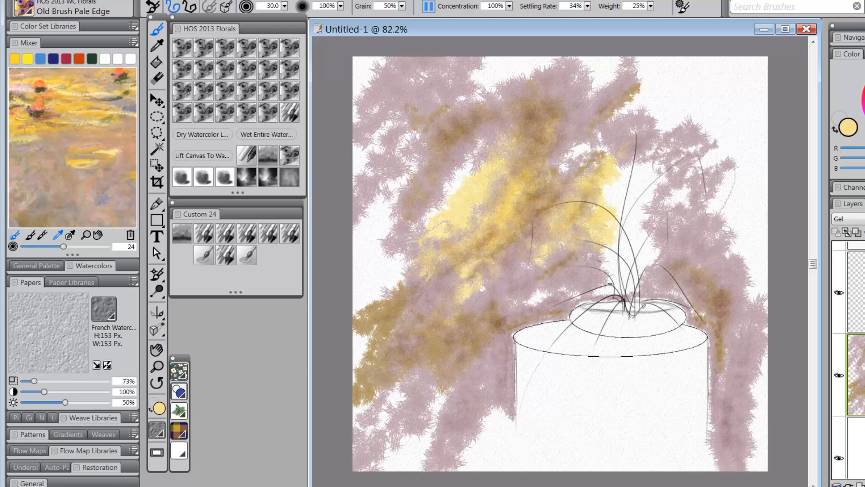
mouse_move(428, 276)
mouse_down()
mouse_move(406, 278)
mouse_move(438, 215)
mouse_move(465, 112)
mouse_move(456, 139)
mouse_move(411, 171)
mouse_move(406, 138)
mouse_move(389, 130)
mouse_move(339, 146)
mouse_up()
mouse_move(703, 286)
mouse_down()
mouse_move(658, 275)
mouse_move(699, 259)
mouse_move(730, 270)
mouse_move(744, 296)
mouse_move(752, 322)
mouse_move(719, 464)
mouse_up()
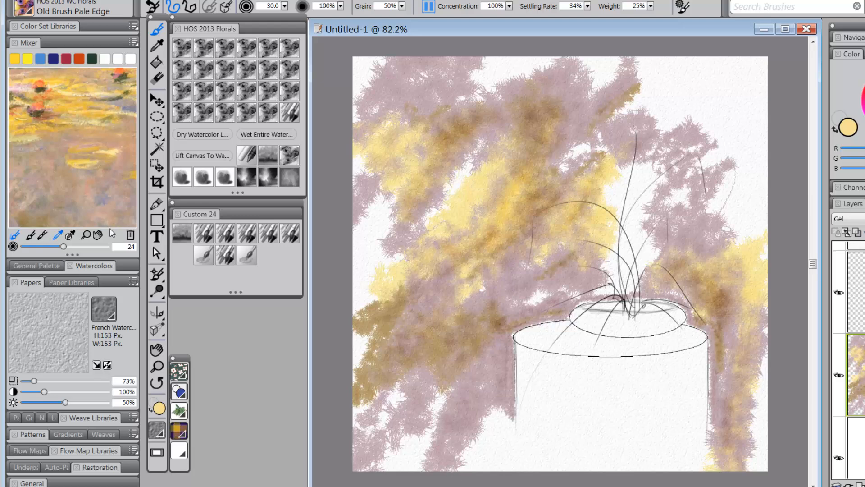
- Sample a slate blue from the Mixer and paint it in the upper-left corner, among the yellow strokes and right of the pot
click(97, 235)
drag(106, 185, 88, 196)
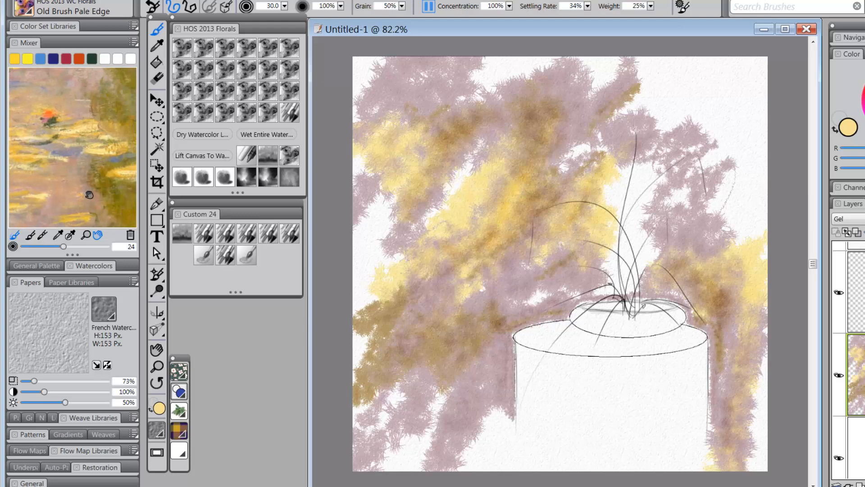
click(59, 236)
click(116, 166)
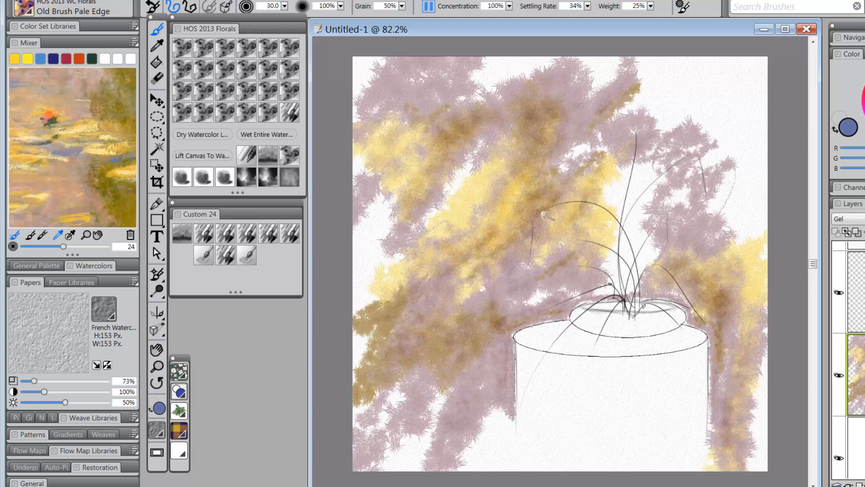
mouse_move(538, 228)
mouse_down()
mouse_move(500, 270)
mouse_move(522, 234)
mouse_move(557, 250)
mouse_up()
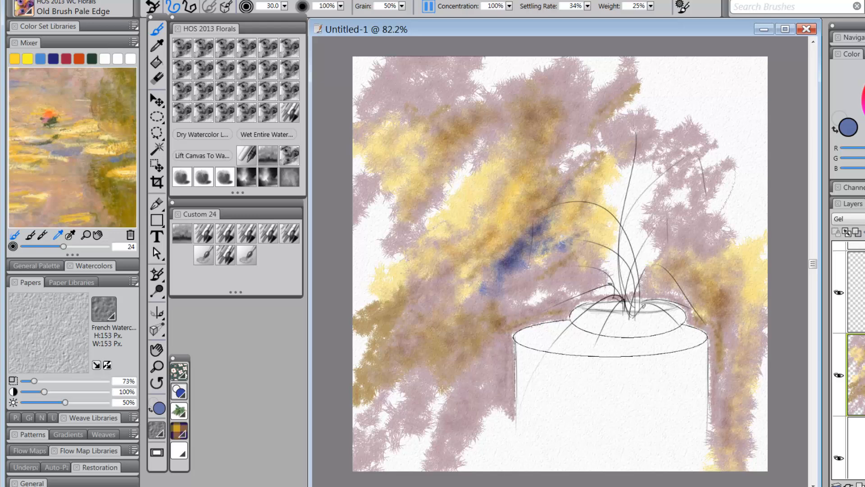
mouse_move(484, 188)
mouse_down()
mouse_move(432, 234)
mouse_move(414, 266)
mouse_up()
mouse_move(471, 216)
mouse_down()
mouse_move(415, 221)
mouse_move(424, 192)
mouse_up()
mouse_move(426, 162)
mouse_down()
mouse_move(451, 77)
mouse_move(383, 108)
mouse_move(406, 63)
mouse_move(366, 124)
mouse_move(404, 72)
mouse_move(348, 110)
mouse_move(348, 65)
mouse_up()
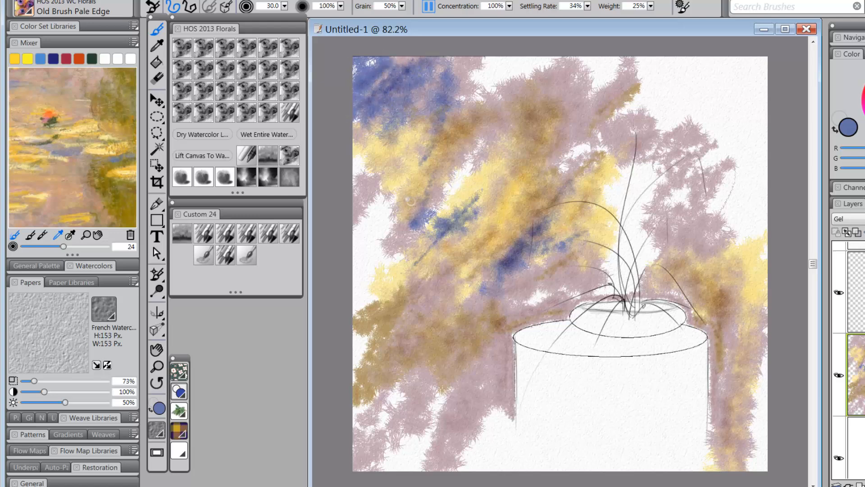
mouse_move(707, 372)
mouse_down()
mouse_move(720, 396)
mouse_move(722, 437)
mouse_move(757, 406)
mouse_move(761, 318)
mouse_move(756, 469)
mouse_up()
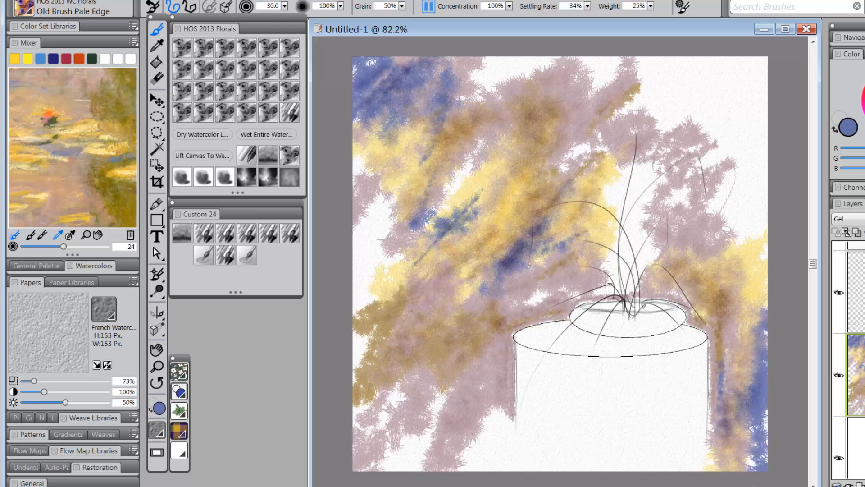
drag(480, 292, 432, 329)
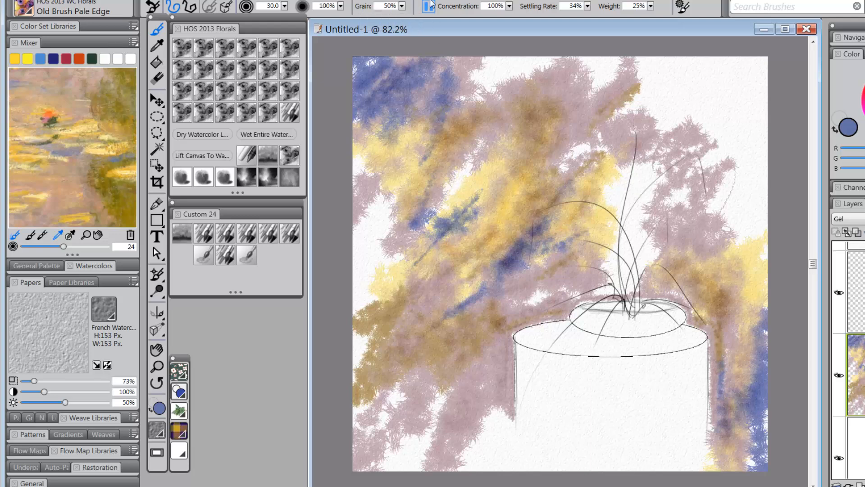
- Resume the paused diffusion so the background washes spread and blend, and clear the selection
click(429, 6)
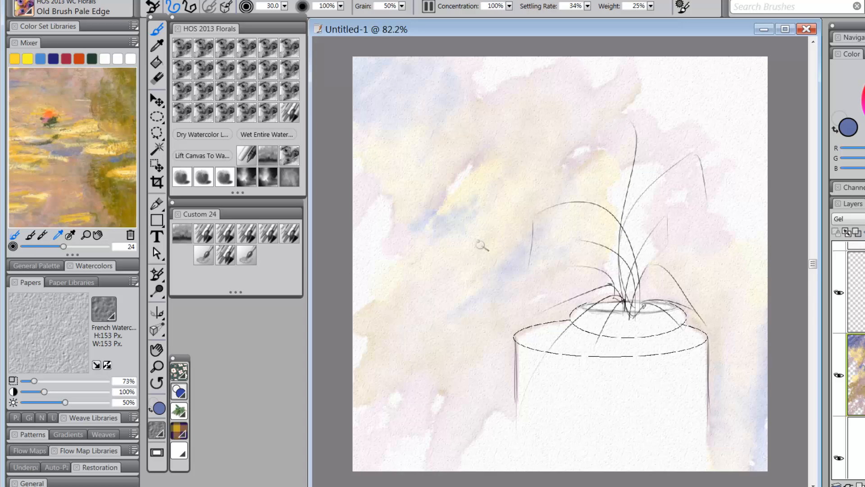
key(ctrl+d)
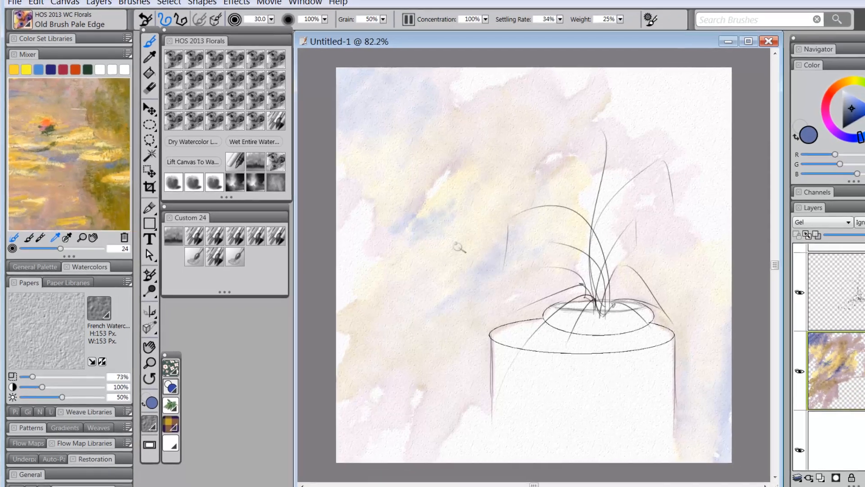